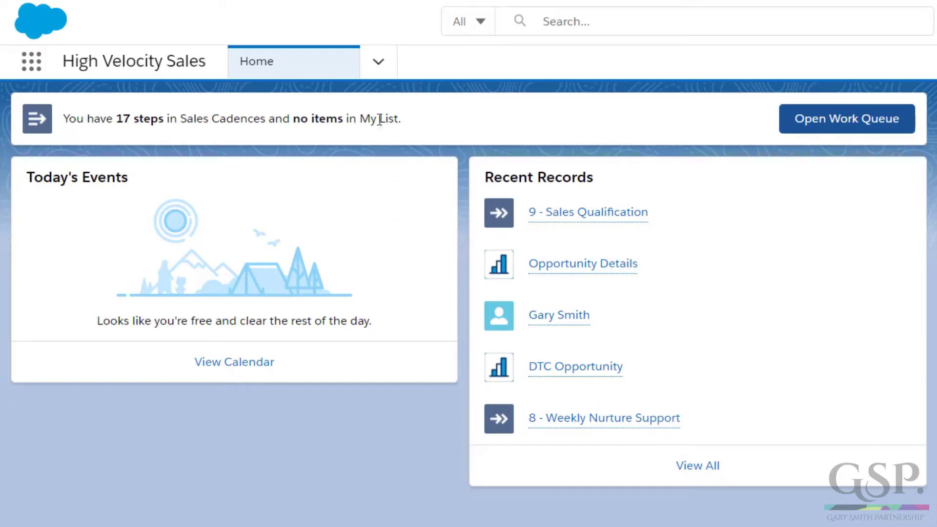
Expand the navigation menu beside the Home tab to list the High Velocity Sales pages.
{"action": "left_click", "coordinate": [374, 71]}
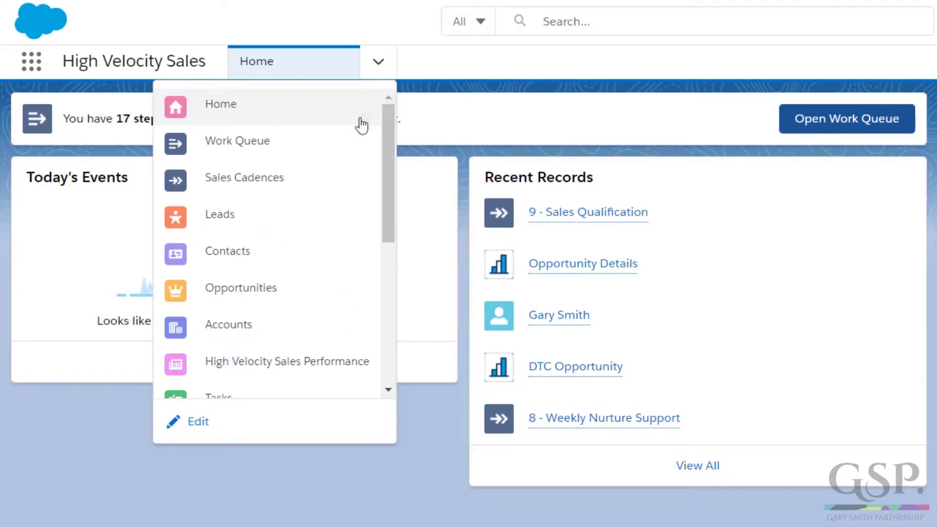
Go to the Sales Cadences list and sort it by Name.
{"action": "left_click", "coordinate": [335, 186]}
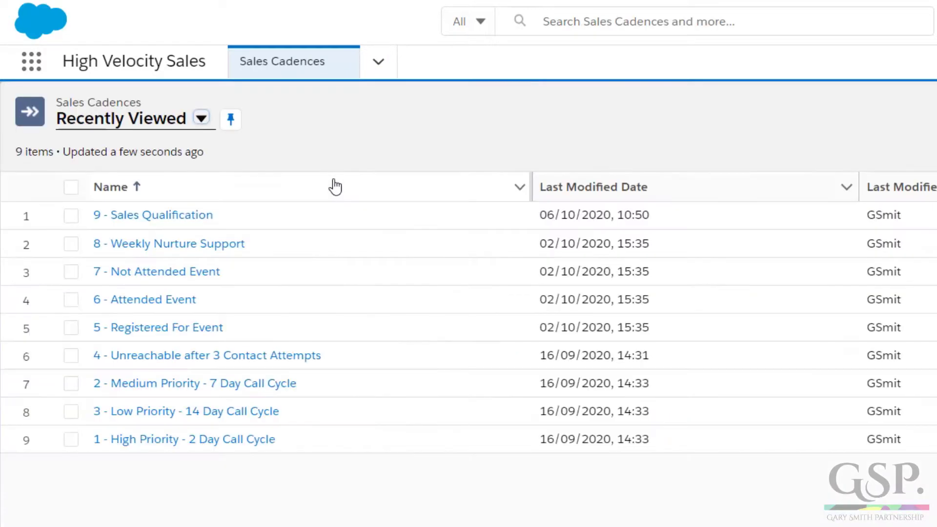
{"action": "left_click", "coordinate": [318, 196]}
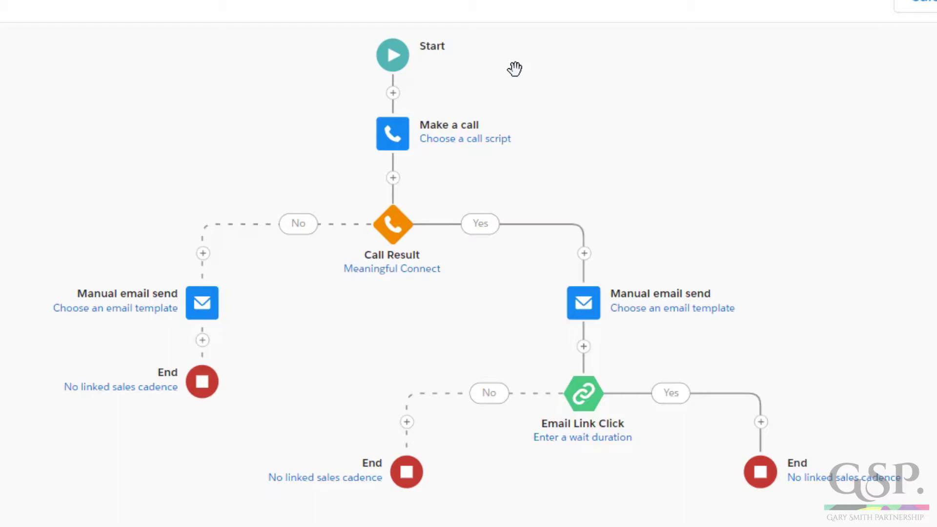
Add the ACME CEO lead to the 2 - Medium Priority - 7 Day Call Cycle cadence.
{"action": "left_click", "coordinate": [235, 76]}
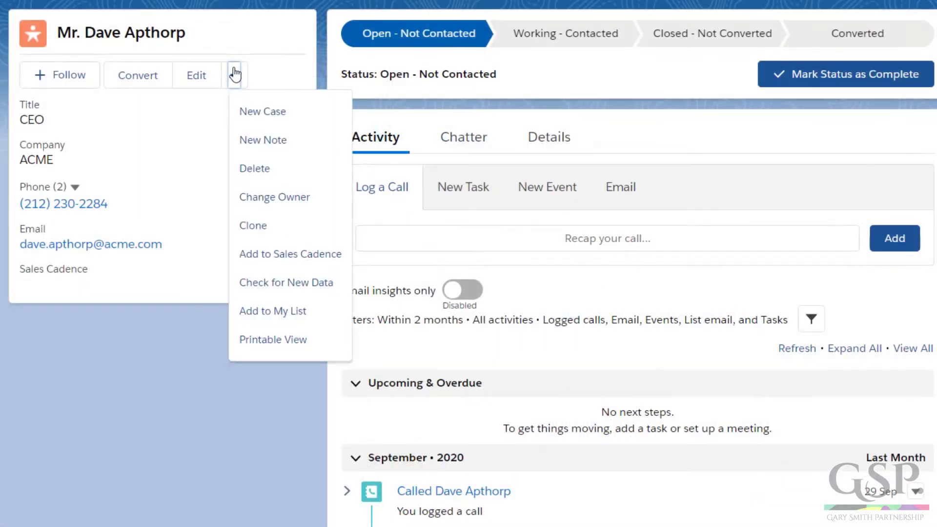
{"action": "left_click", "coordinate": [275, 255]}
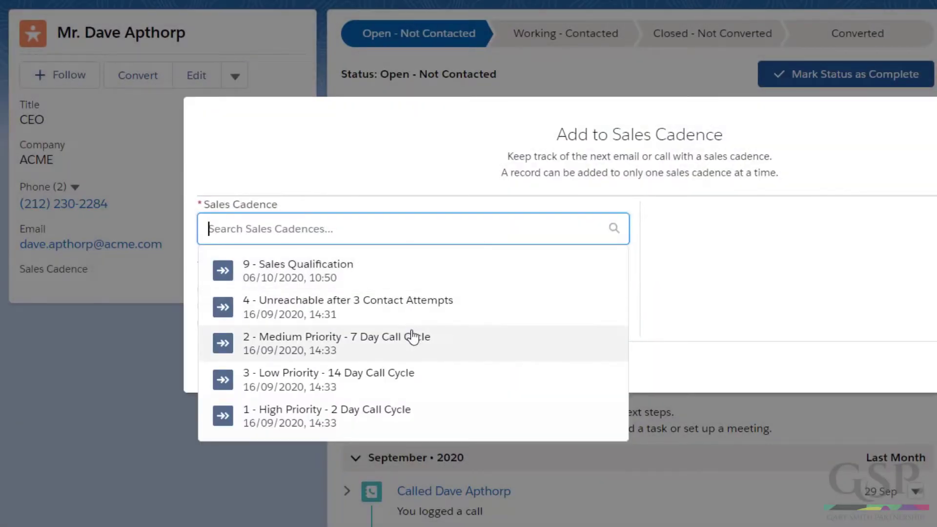
{"action": "left_click", "coordinate": [416, 350]}
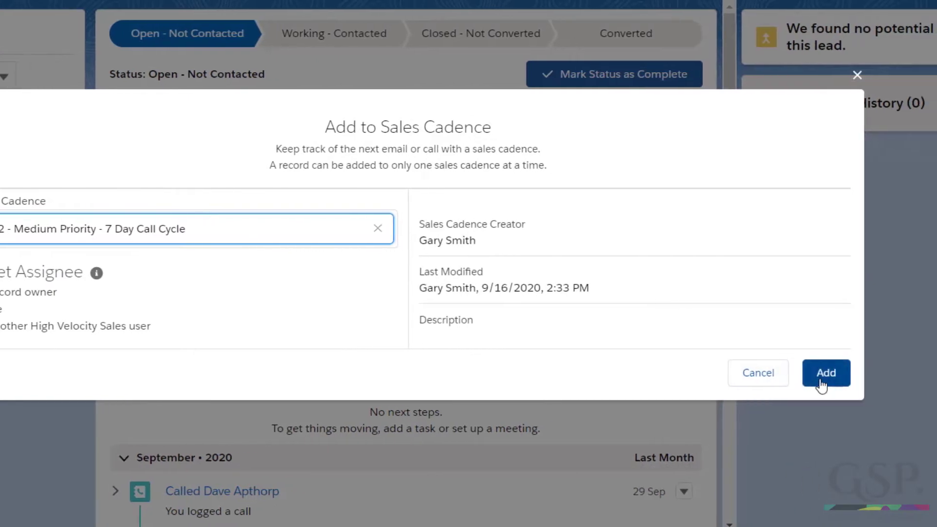
{"action": "left_click", "coordinate": [820, 381]}
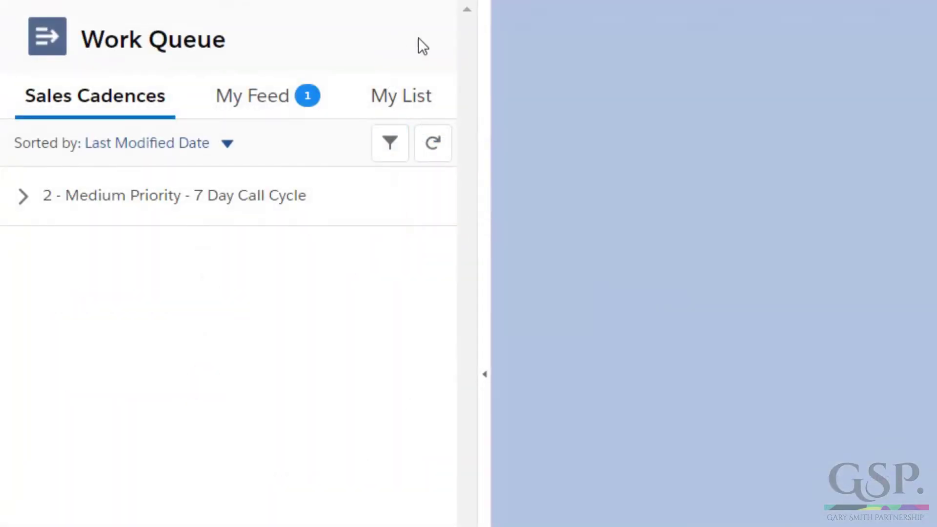
Expand the Medium Priority cadence and its Attempt 1 step to reveal the waiting lead.
{"action": "left_click", "coordinate": [22, 198]}
{"action": "left_click", "coordinate": [47, 254]}
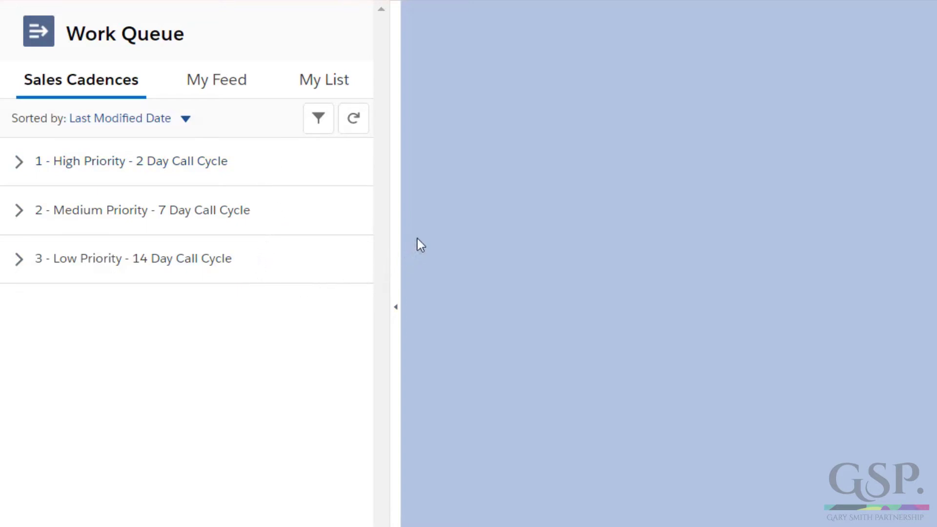
Expand the High, Medium and Low Priority cadences and the introductory call step, then open the filters.
{"action": "left_click", "coordinate": [28, 169]}
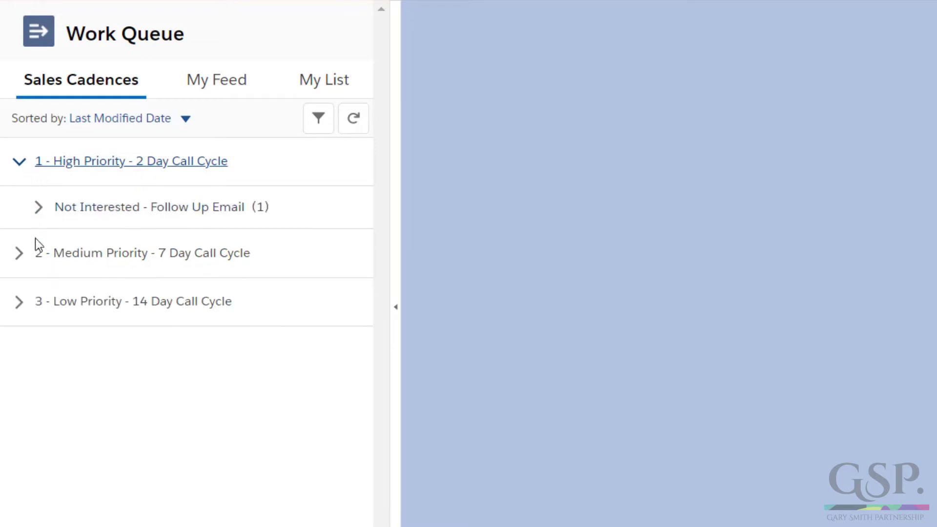
{"action": "left_click", "coordinate": [25, 256]}
{"action": "left_click", "coordinate": [22, 347]}
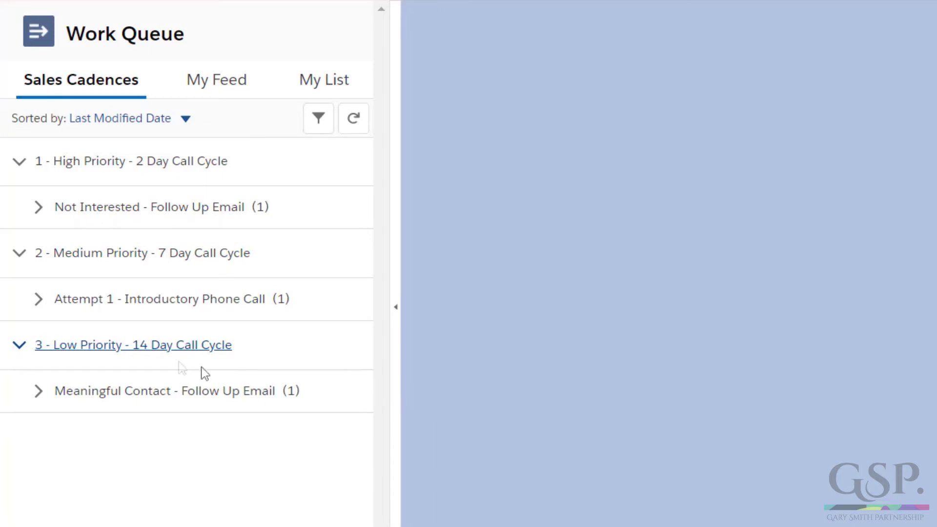
{"action": "left_click", "coordinate": [39, 300]}
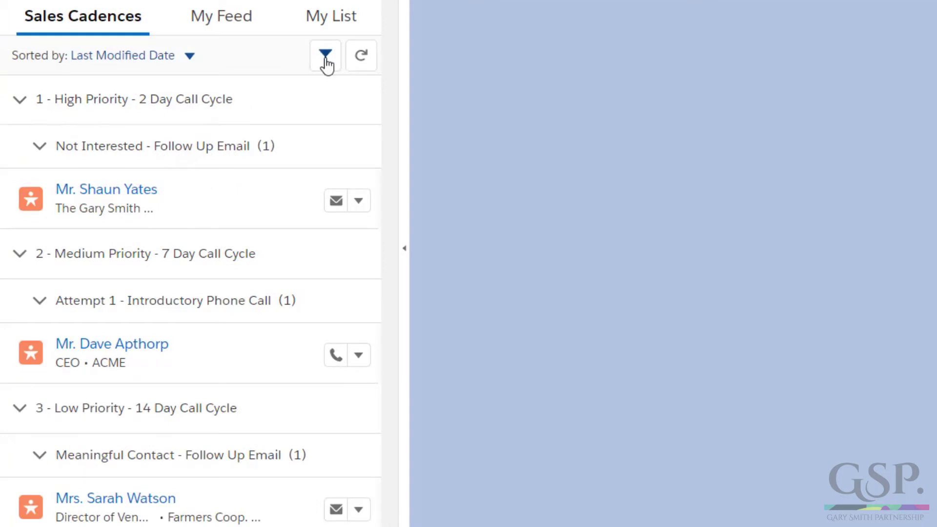
{"action": "left_click", "coordinate": [325, 58]}
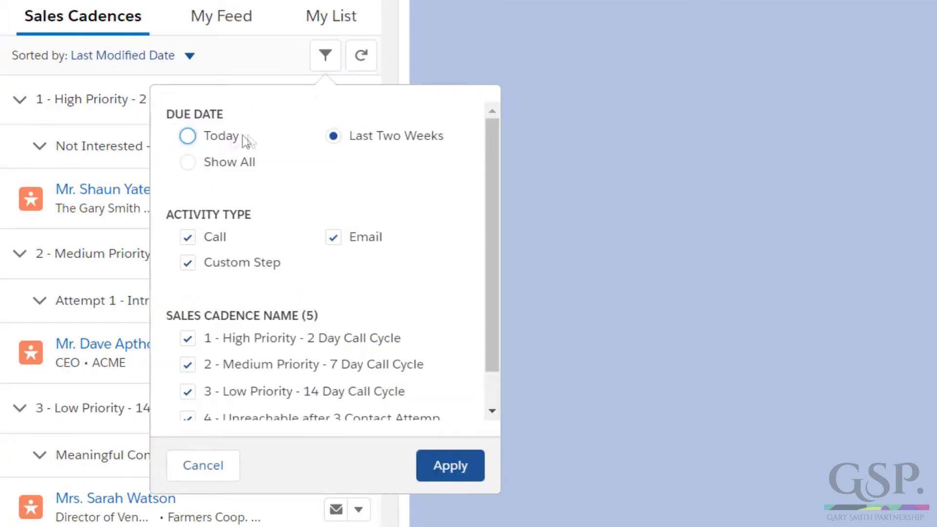
Set the due-date filter to Show All and keep only Call activity steps.
{"action": "left_click", "coordinate": [188, 137]}
{"action": "left_click", "coordinate": [333, 136]}
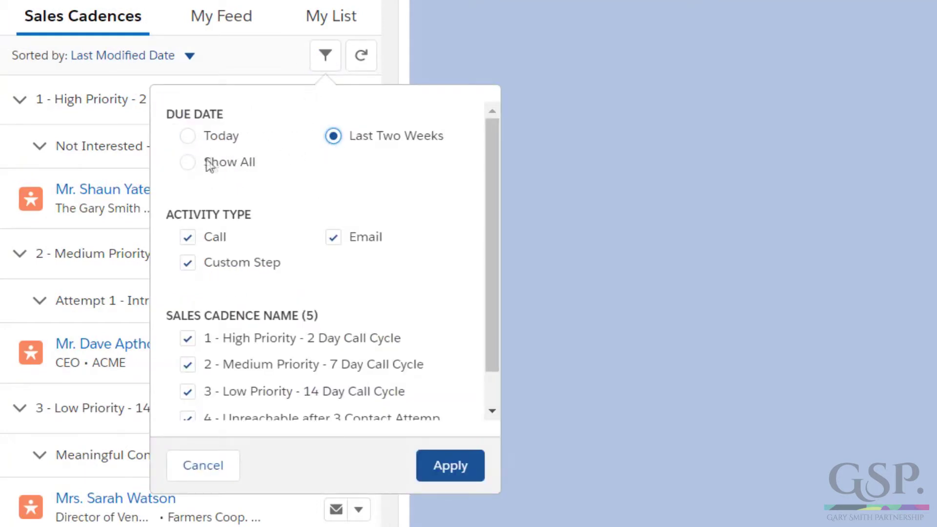
{"action": "left_click", "coordinate": [188, 162]}
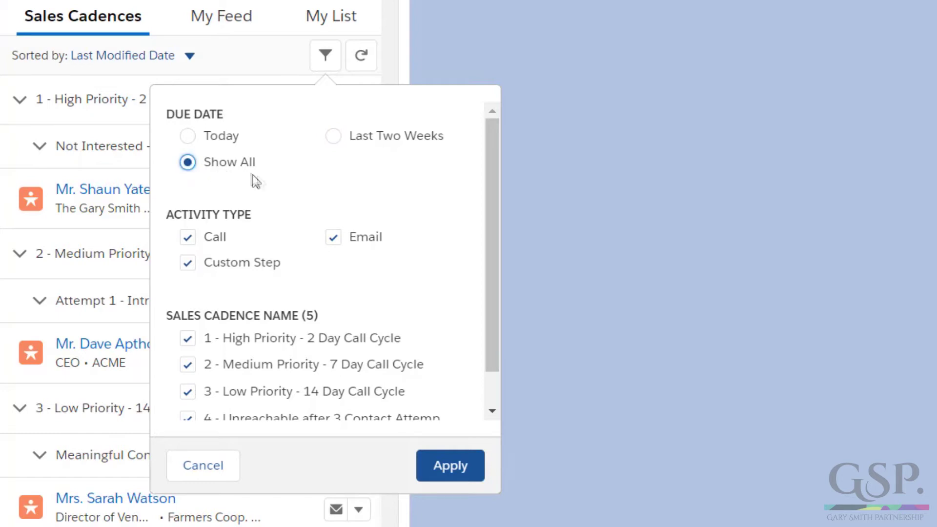
{"action": "left_click", "coordinate": [193, 237]}
{"action": "left_click", "coordinate": [332, 239]}
{"action": "left_click", "coordinate": [188, 237]}
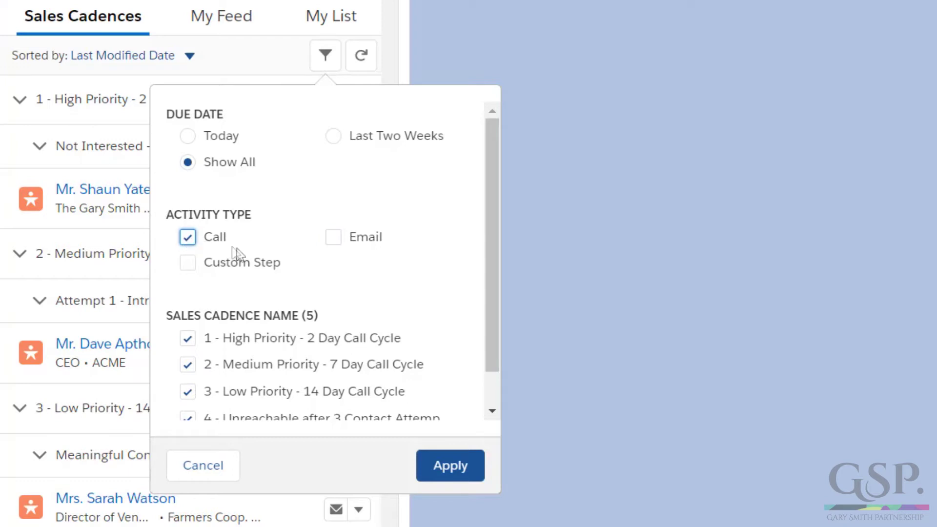
Exclude the High Priority, Low Priority, Unreachable and Sales Qualification cadences, then apply the filters.
{"action": "left_click", "coordinate": [189, 342]}
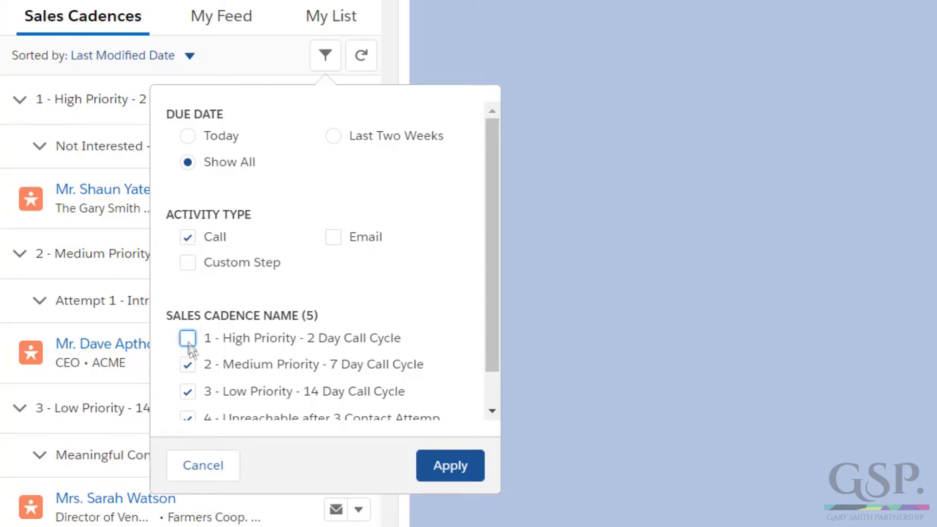
{"action": "left_click", "coordinate": [188, 391]}
{"action": "scroll", "coordinate": [189, 349], "scroll_direction": "down", "scroll_amount": 1}
{"action": "left_click", "coordinate": [188, 377]}
{"action": "left_click", "coordinate": [188, 404]}
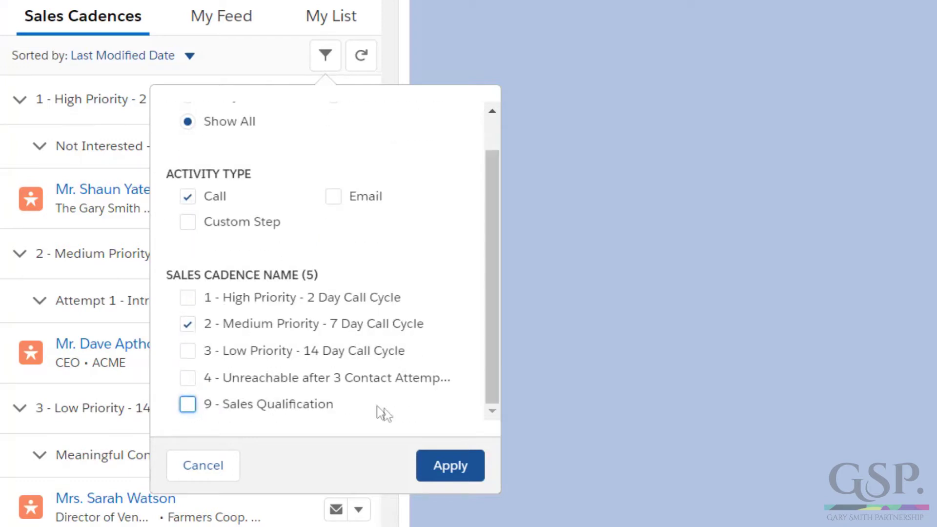
{"action": "left_click", "coordinate": [442, 463]}
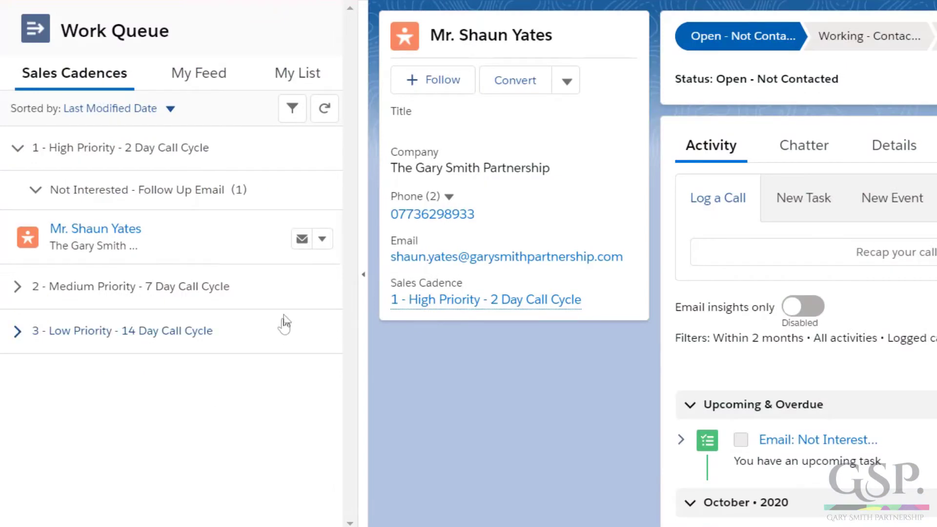
Start the Call Summary follow-up email to the High Priority lead and review its body.
{"action": "left_click", "coordinate": [302, 238]}
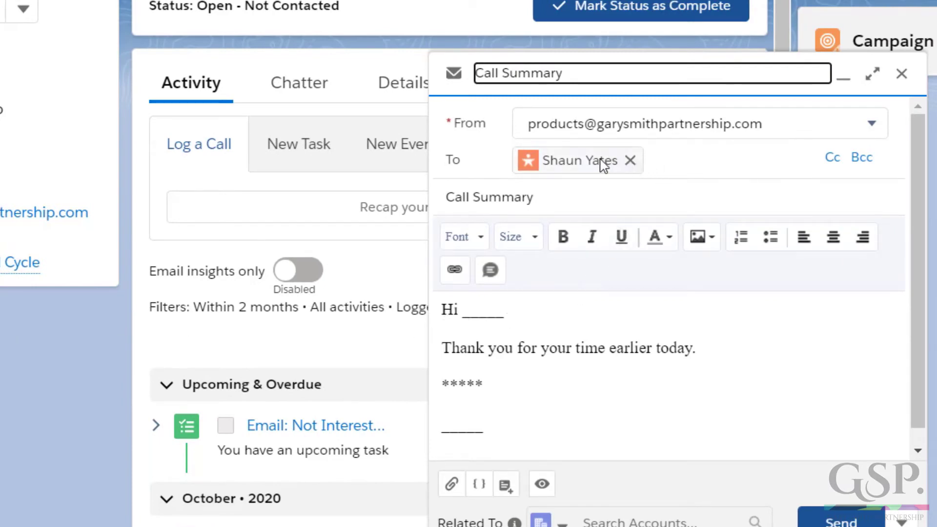
{"action": "left_click_drag", "start_coordinate": [517, 435], "coordinate": [443, 313]}
{"action": "left_click", "coordinate": [578, 393]}
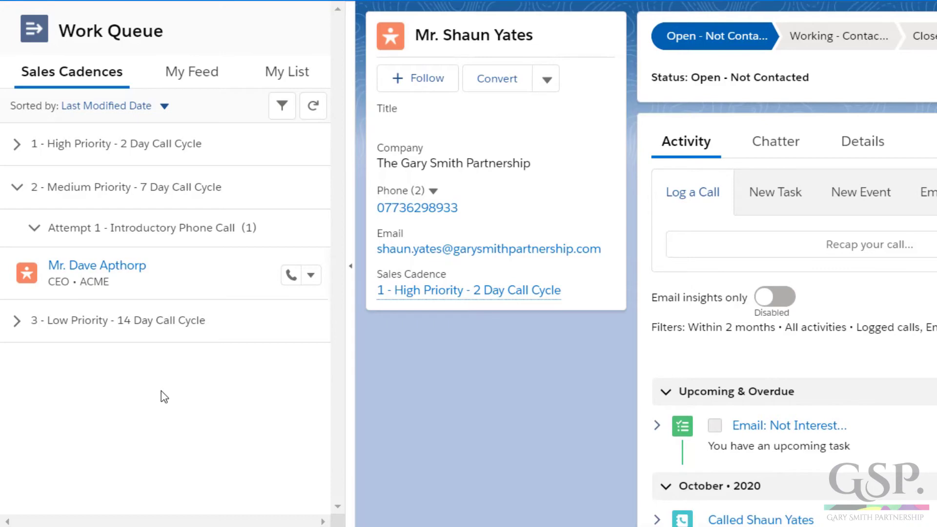
Start the Medium Priority lead's call, filling Call Result and Comments beside the Introductory Phone Call Script.
{"action": "left_click", "coordinate": [291, 275]}
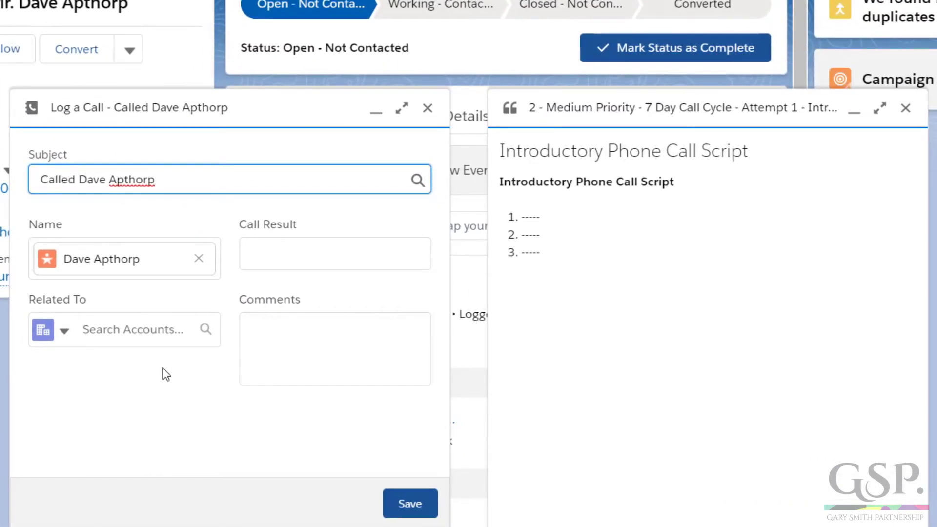
{"action": "left_click", "coordinate": [286, 250]}
{"action": "left_click", "coordinate": [264, 328]}
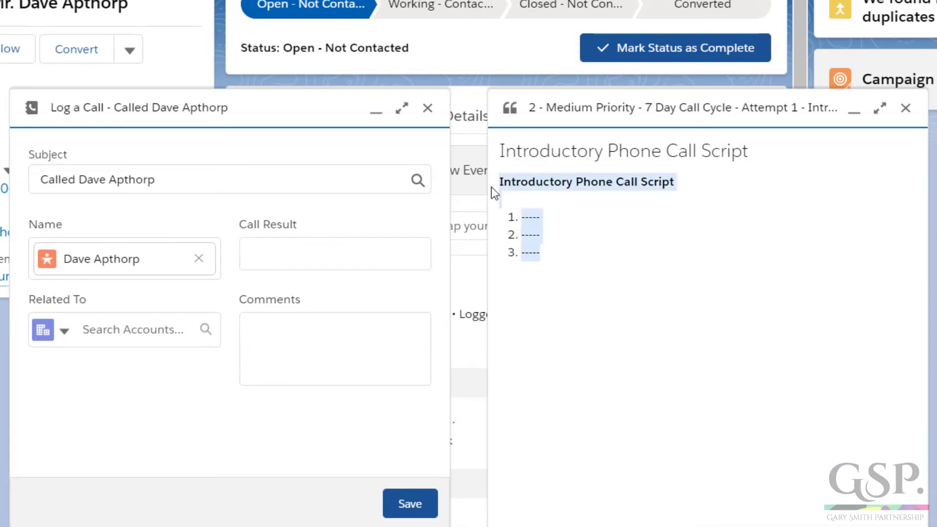
{"action": "left_click", "coordinate": [693, 271]}
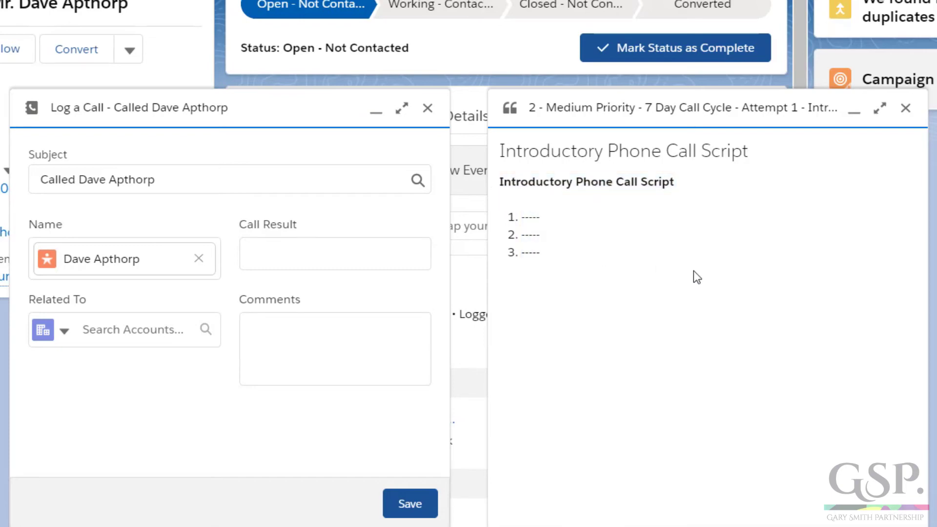